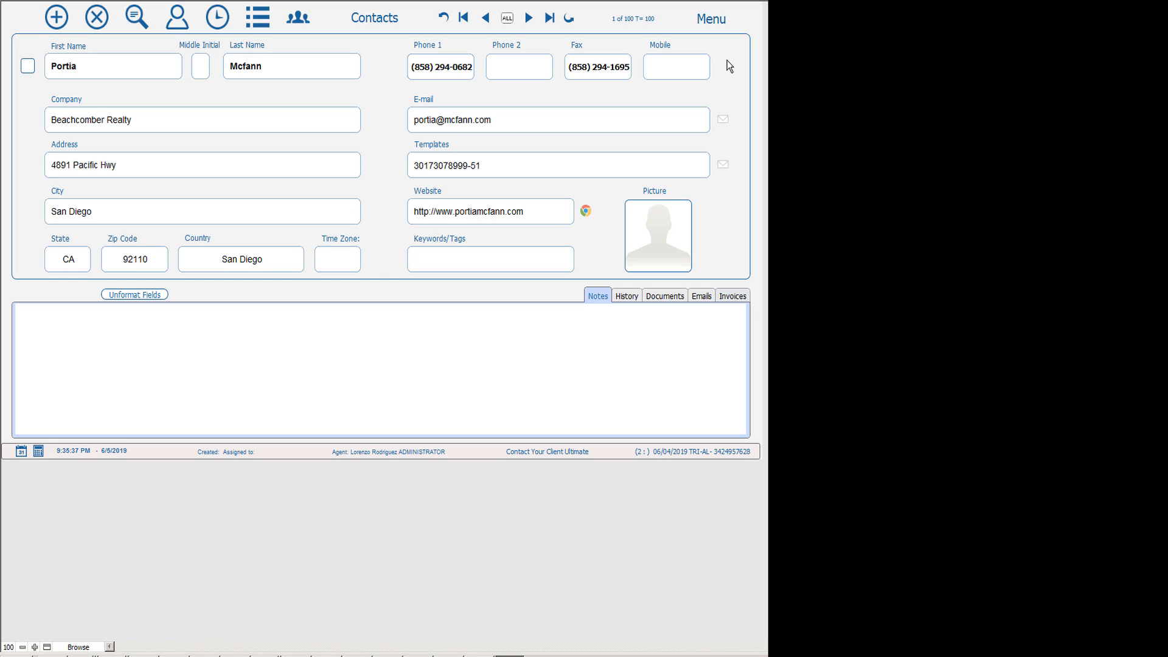
# Open Agent Privileges from Setup & Support and show its E-mail tab with the ElasticEmail fields.
pyautogui.click(717, 25)
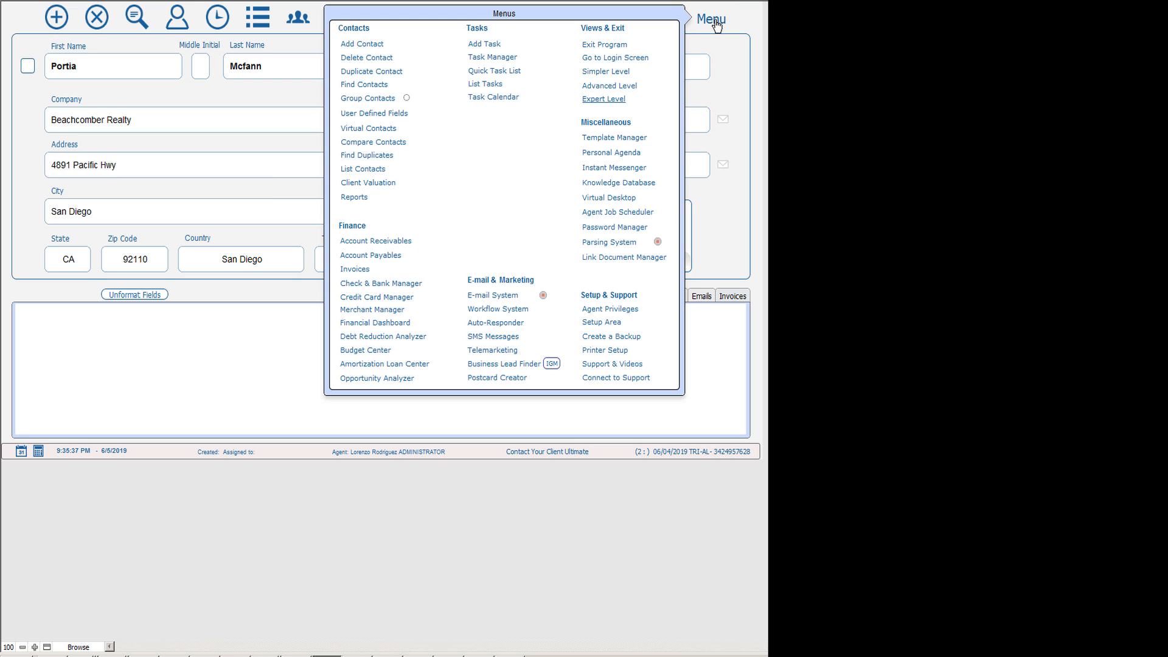
pyautogui.click(612, 310)
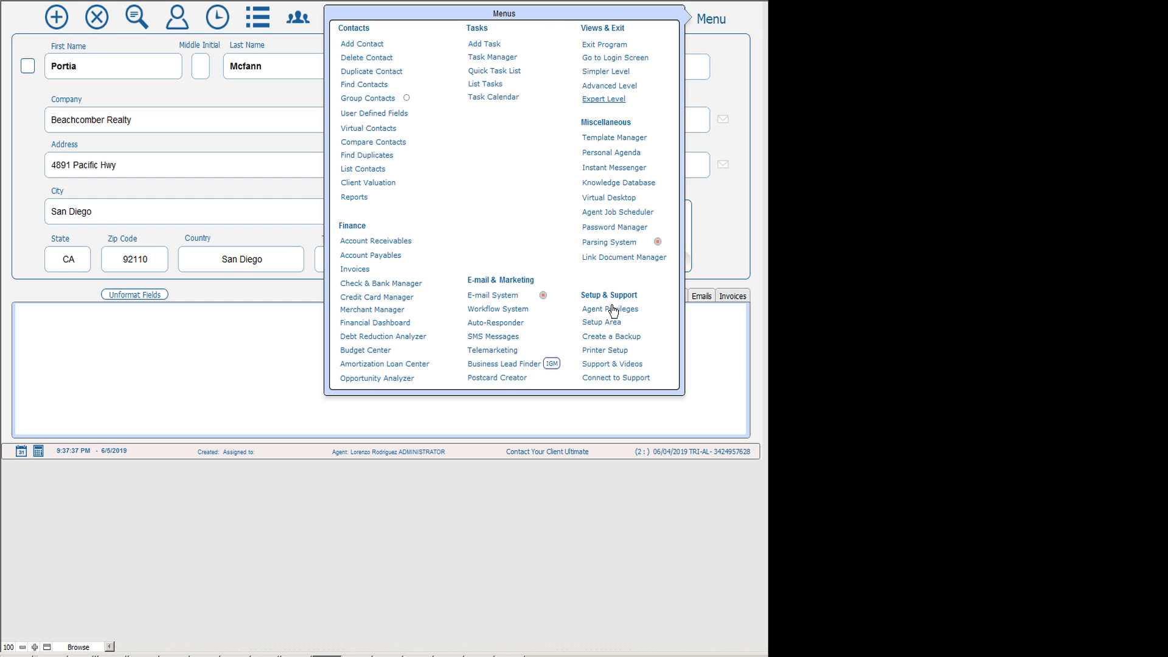
pyautogui.click(613, 311)
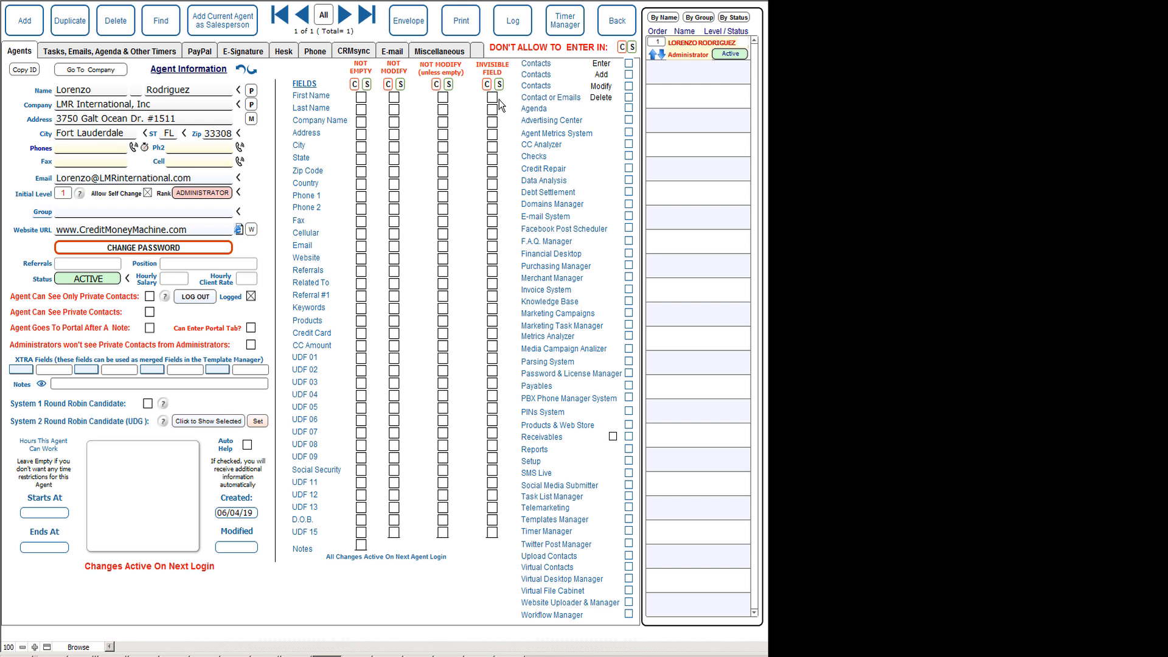
pyautogui.click(394, 55)
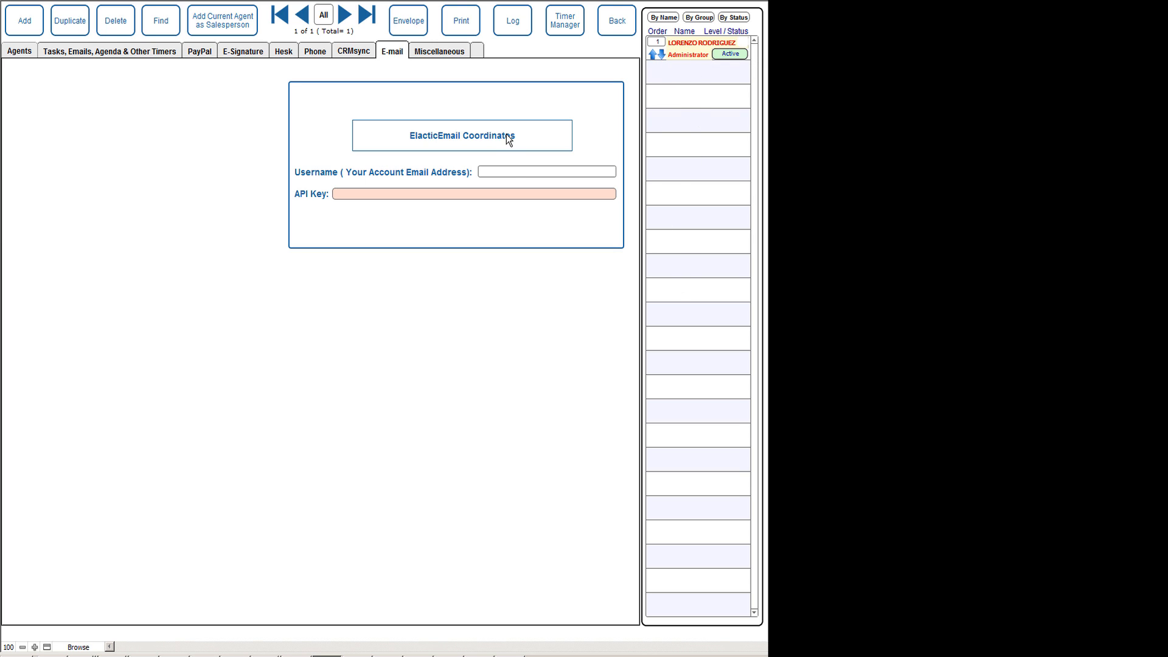
# Enter the ElasticEmail account e-mail as the username and the API key, then leave the field to save.
pyautogui.click(511, 171)
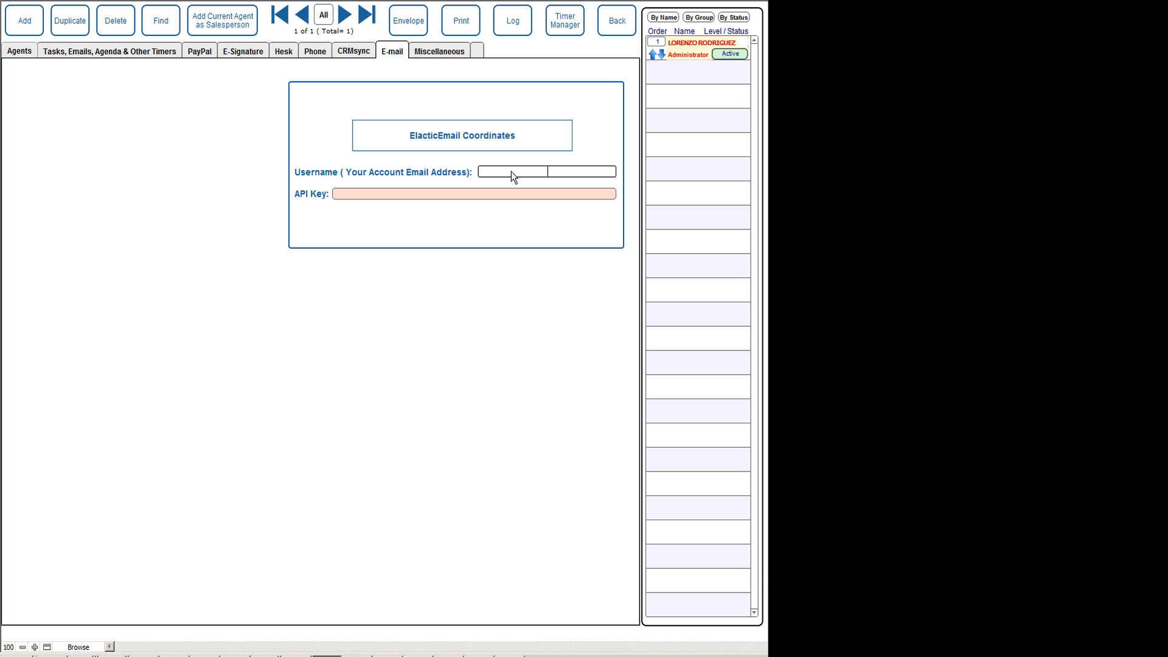
pyautogui.click(465, 195)
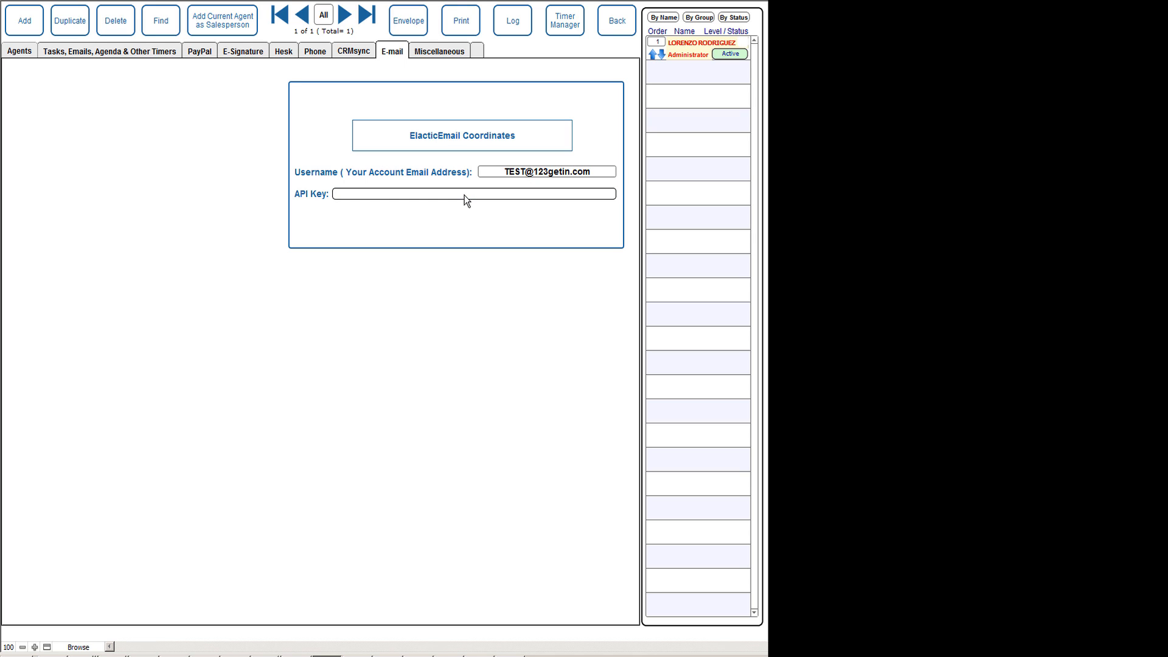
pyautogui.write('jskdjfhksjhdkfjhs kdjfhksjdhfkshdfkshkdfksjdhfksj')
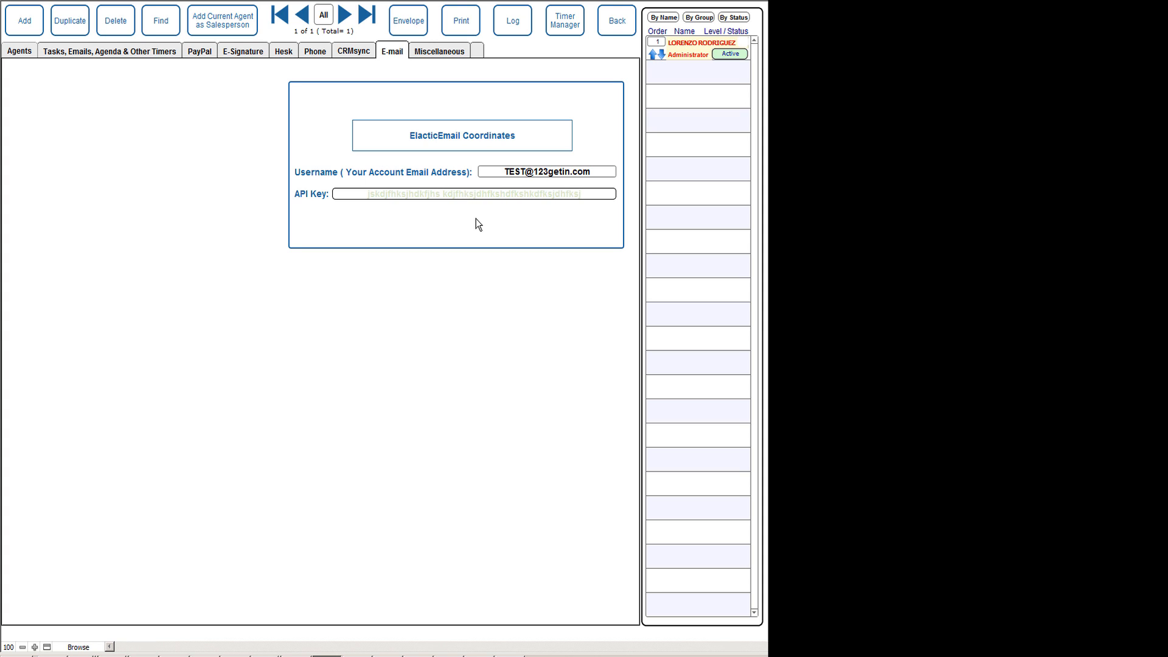
pyautogui.click(475, 218)
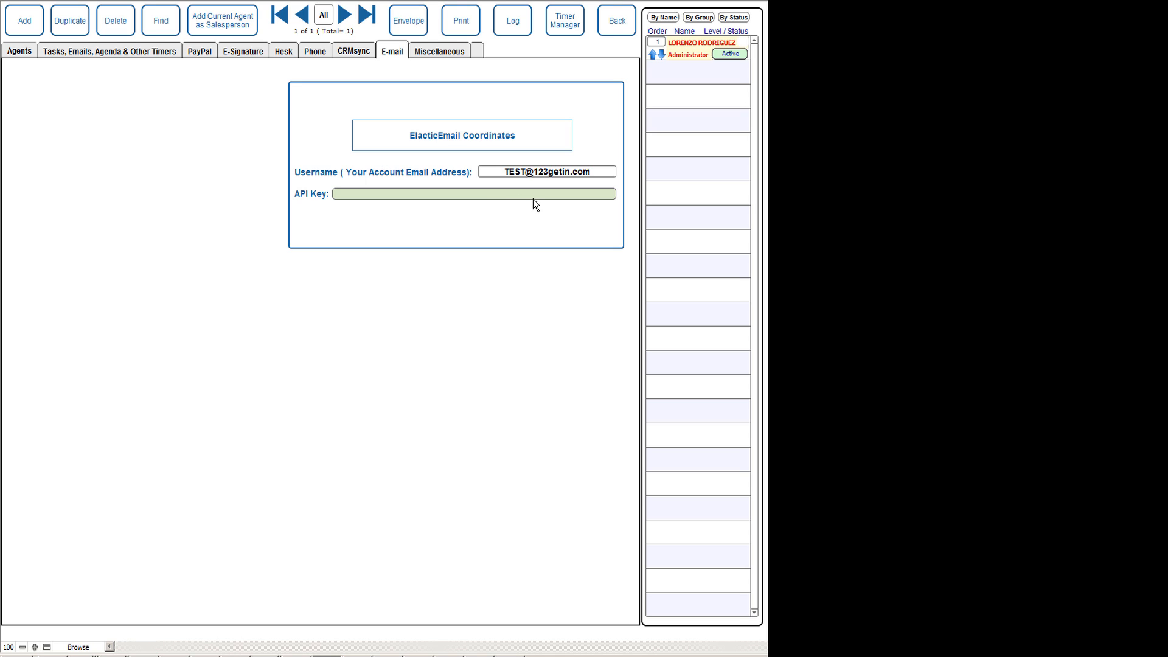
pyautogui.click(533, 199)
pyautogui.click(503, 214)
# Return to the contacts and open 'Go to the ElasticEmail System' from the E-mail System menu.
pyautogui.click(614, 29)
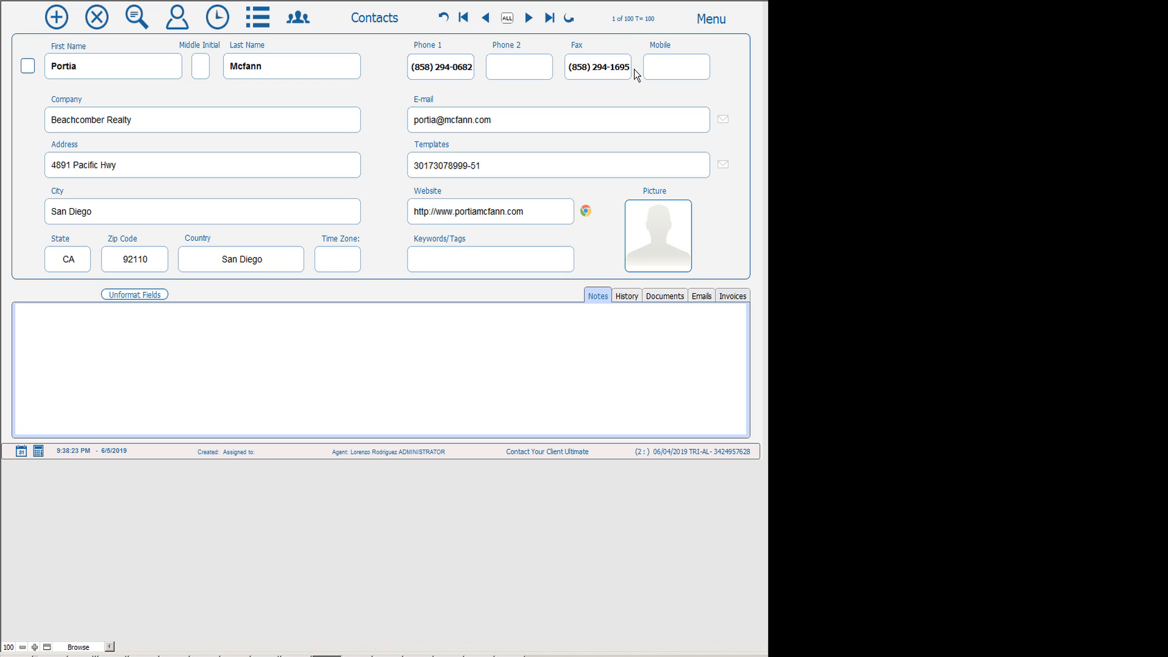
pyautogui.click(712, 22)
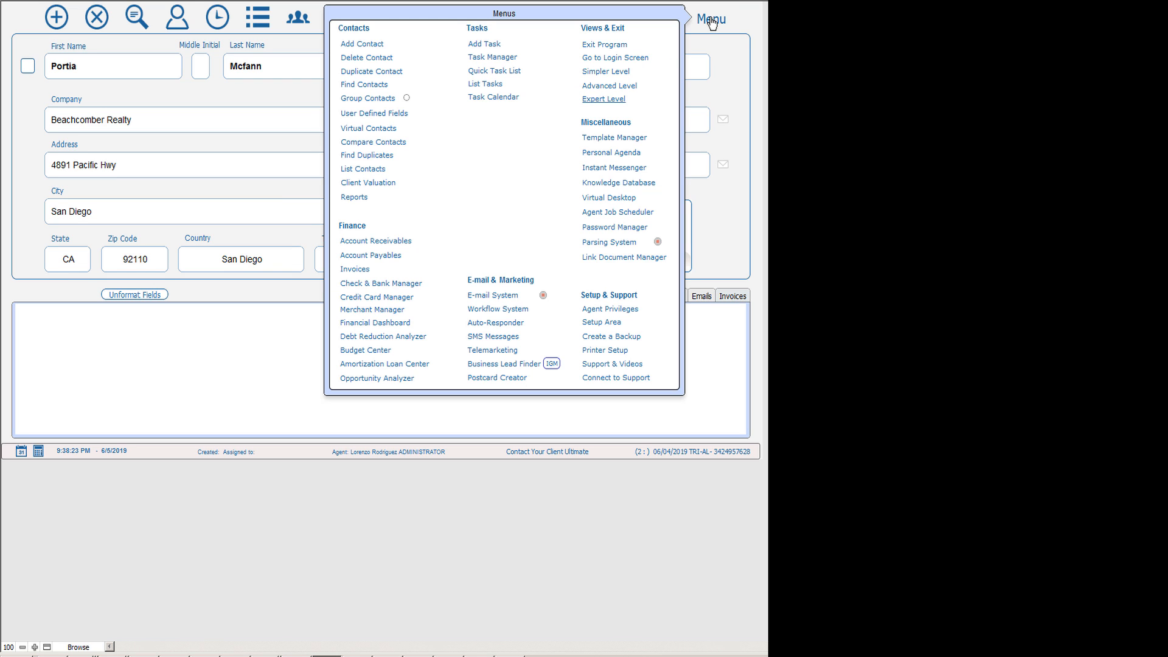
pyautogui.click(498, 301)
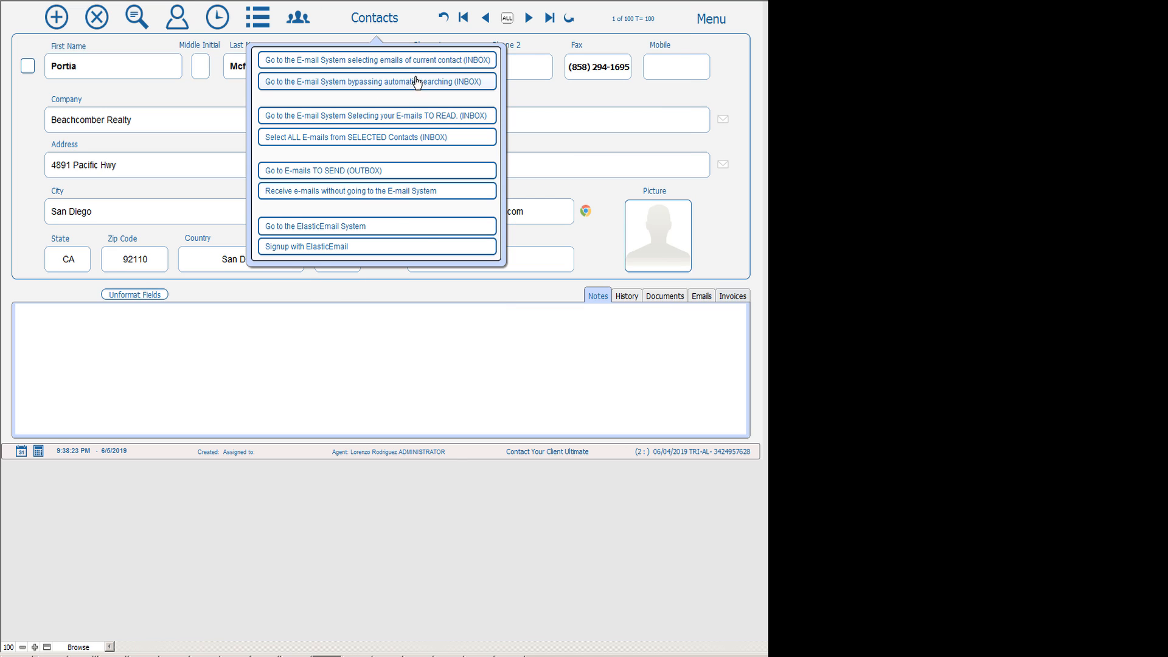
pyautogui.click(376, 229)
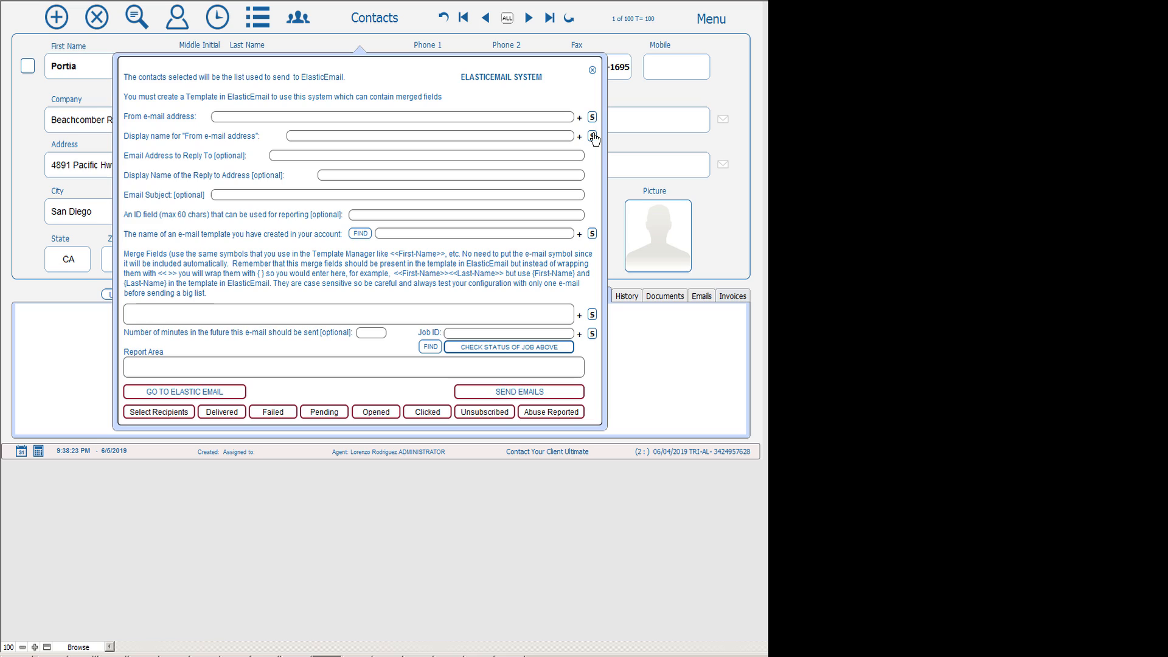
# Enter the sender's e-mail as the From address and 'Sales' as the display name.
pyautogui.click(442, 121)
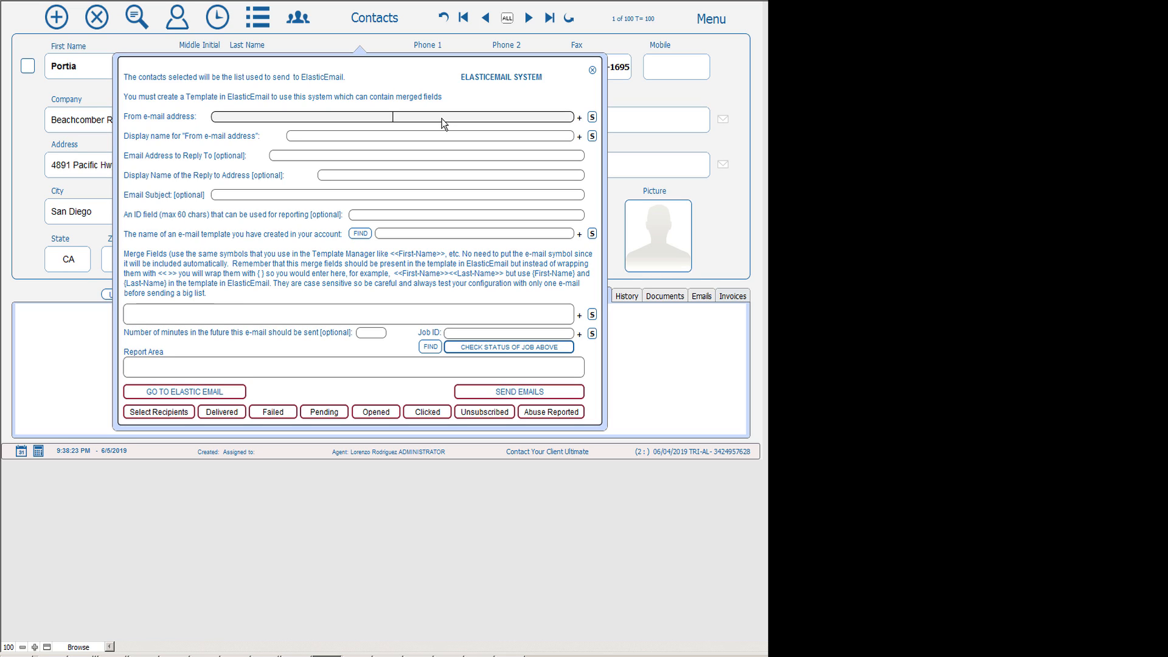
pyautogui.click(472, 97)
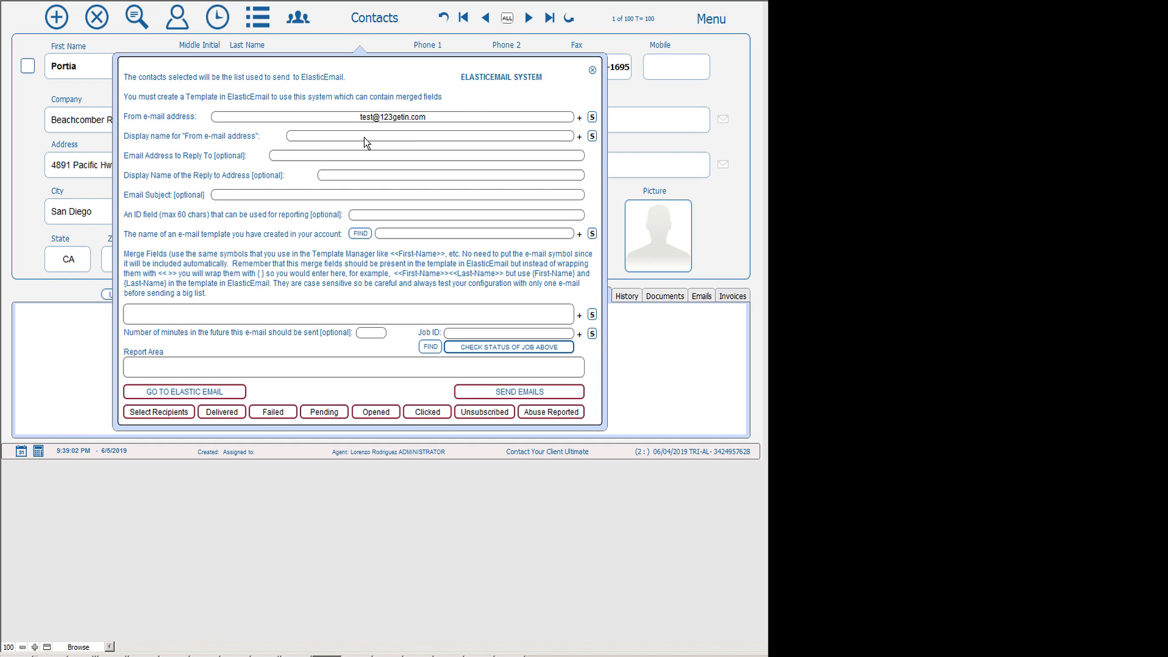
pyautogui.click(426, 136)
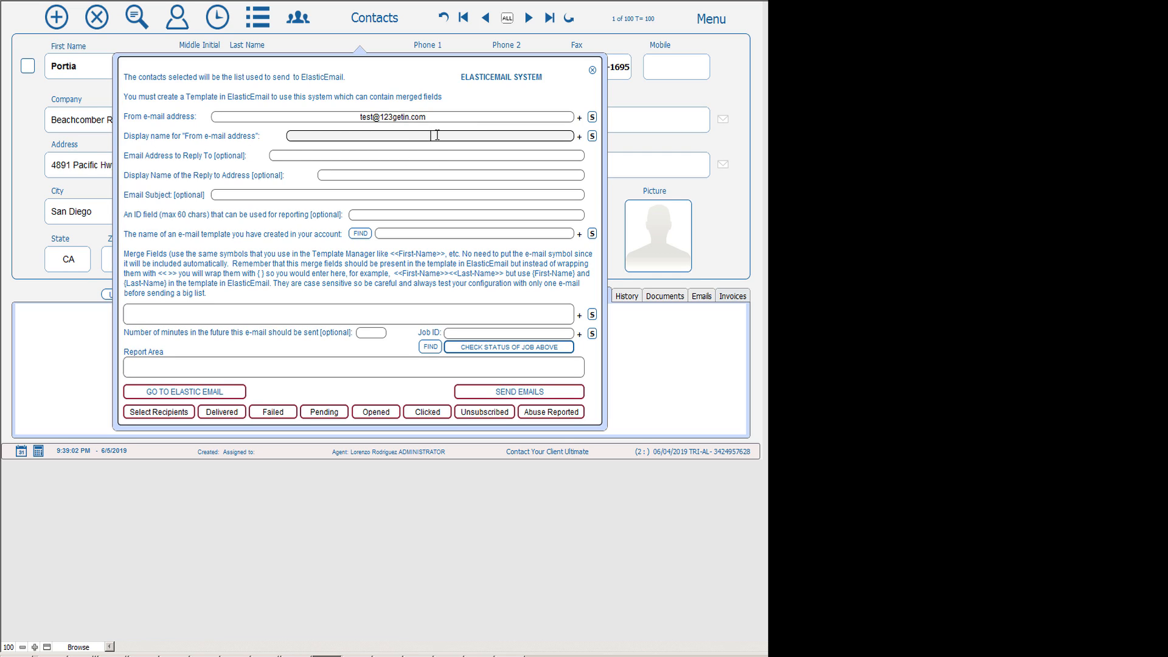
pyautogui.write('Sales')
pyautogui.click(418, 144)
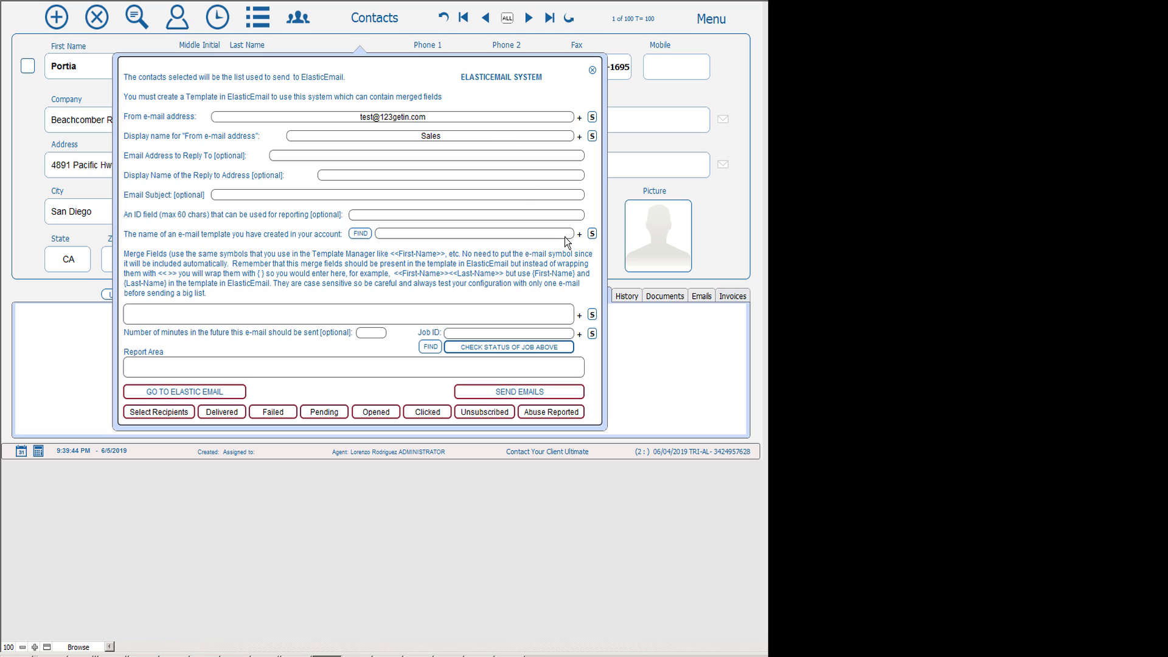
# Type 'My first template' as the template name, then replace 'first' with 'Second'.
pyautogui.click(593, 118)
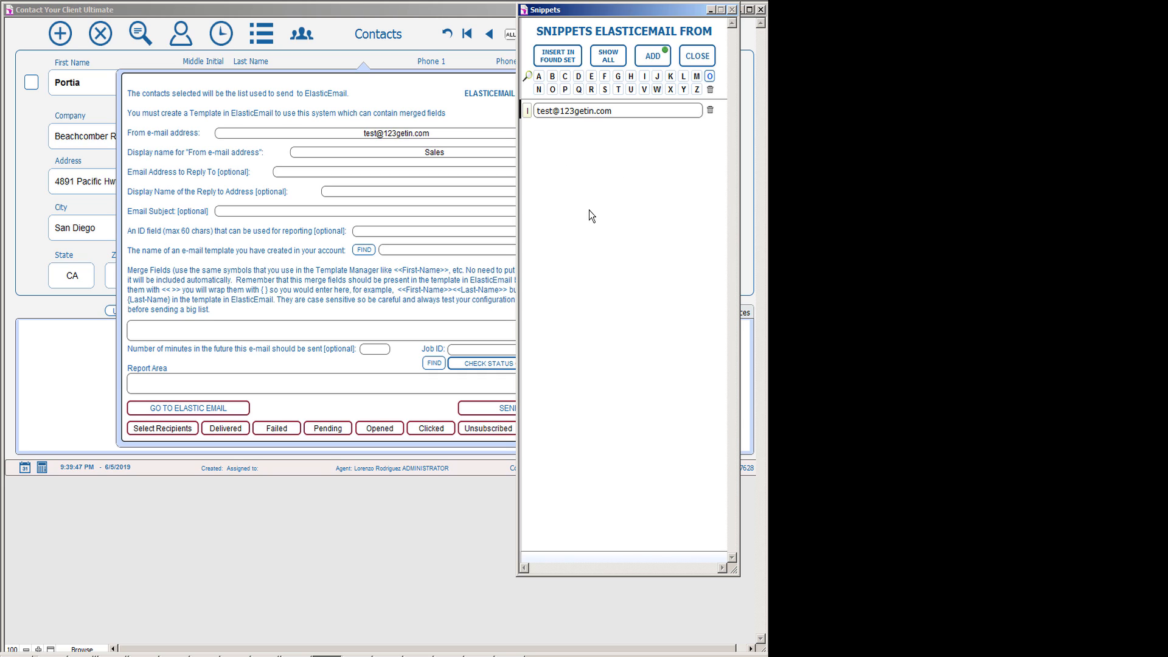
pyautogui.click(697, 56)
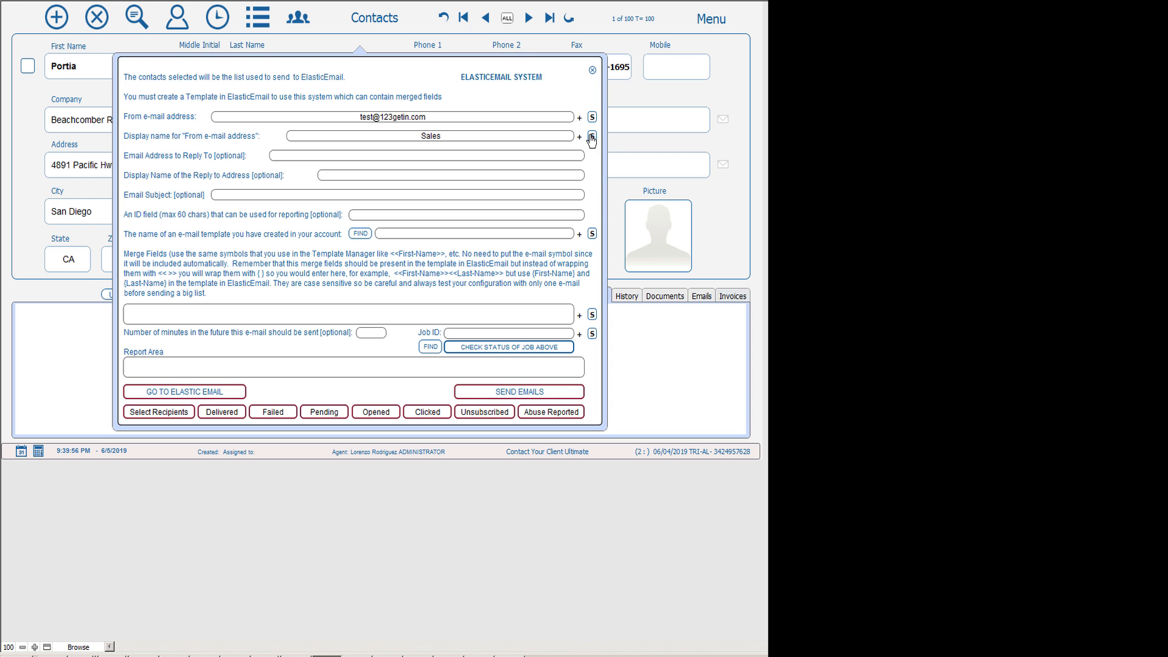
pyautogui.click(520, 235)
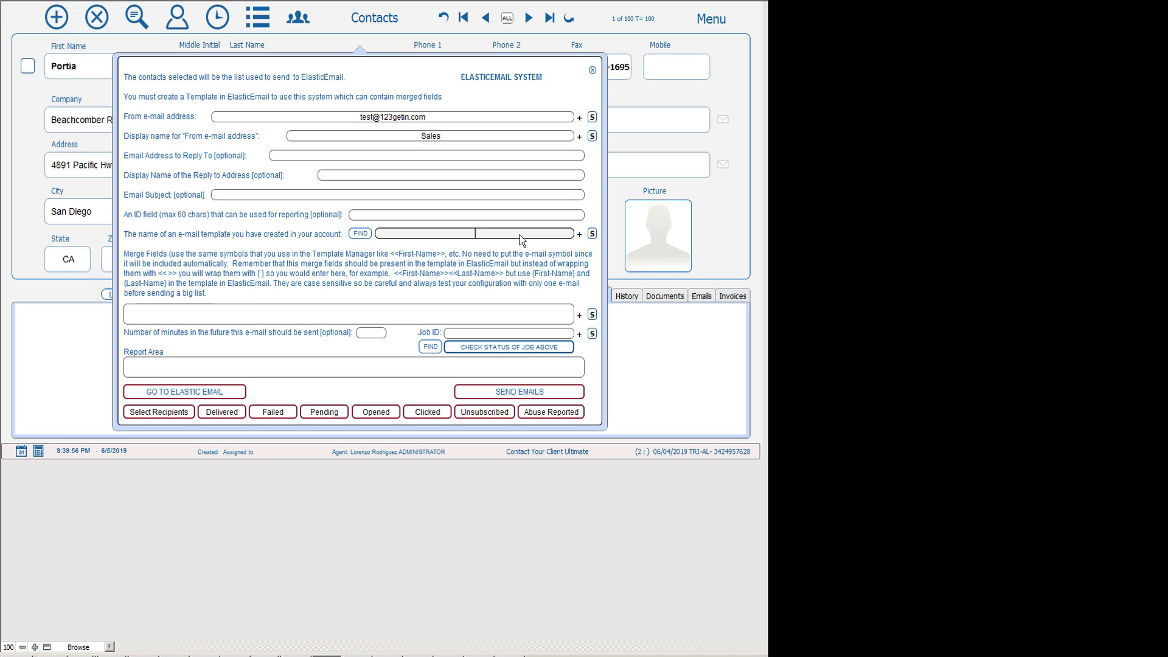
pyautogui.write('My first template')
pyautogui.click(579, 236)
pyautogui.click(509, 232)
pyautogui.doubleClick(510, 232)
pyautogui.write('Second')
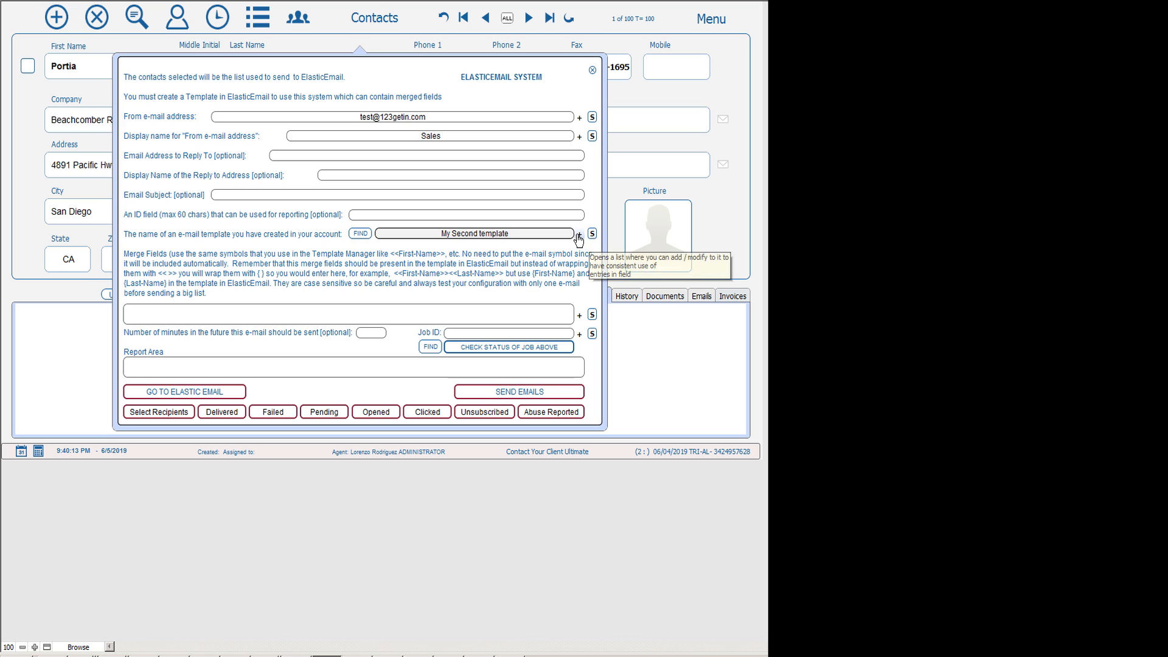
# Save 'My Second template' to the snippets list, then insert 'My first template' from it.
pyautogui.click(580, 236)
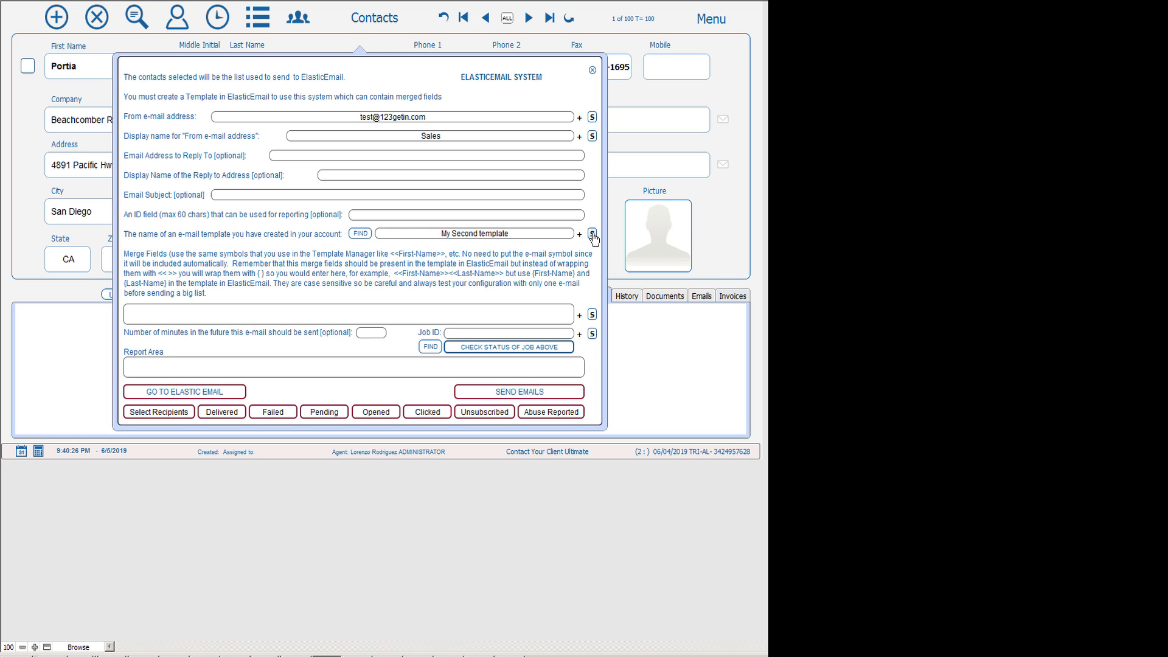
pyautogui.click(591, 235)
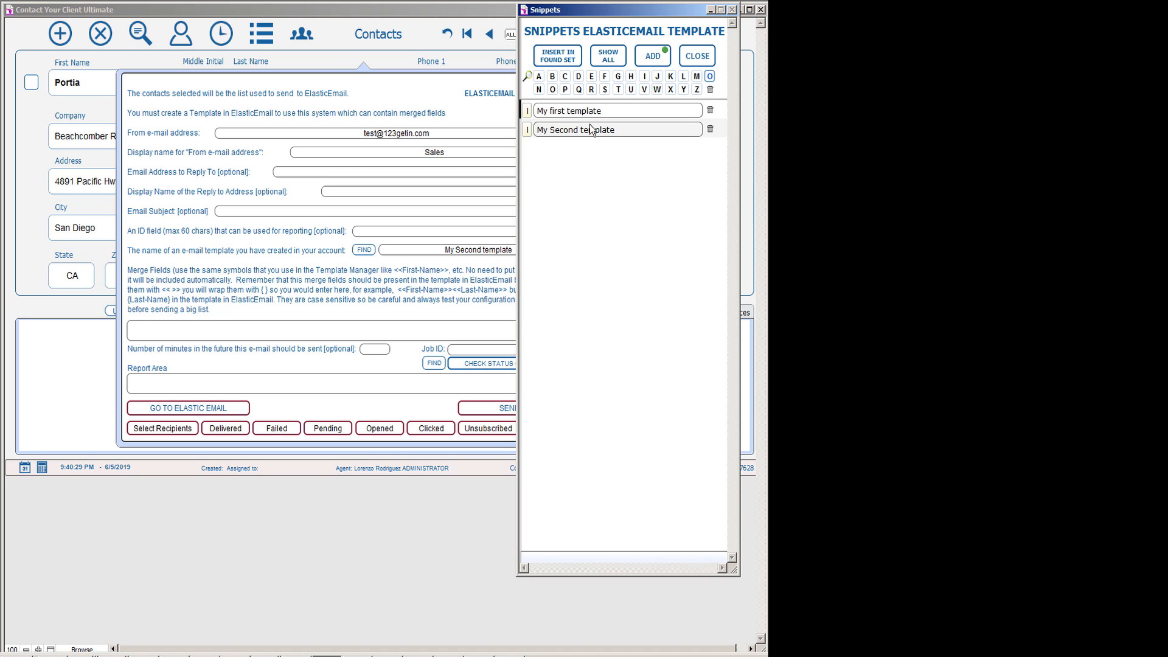
pyautogui.click(528, 113)
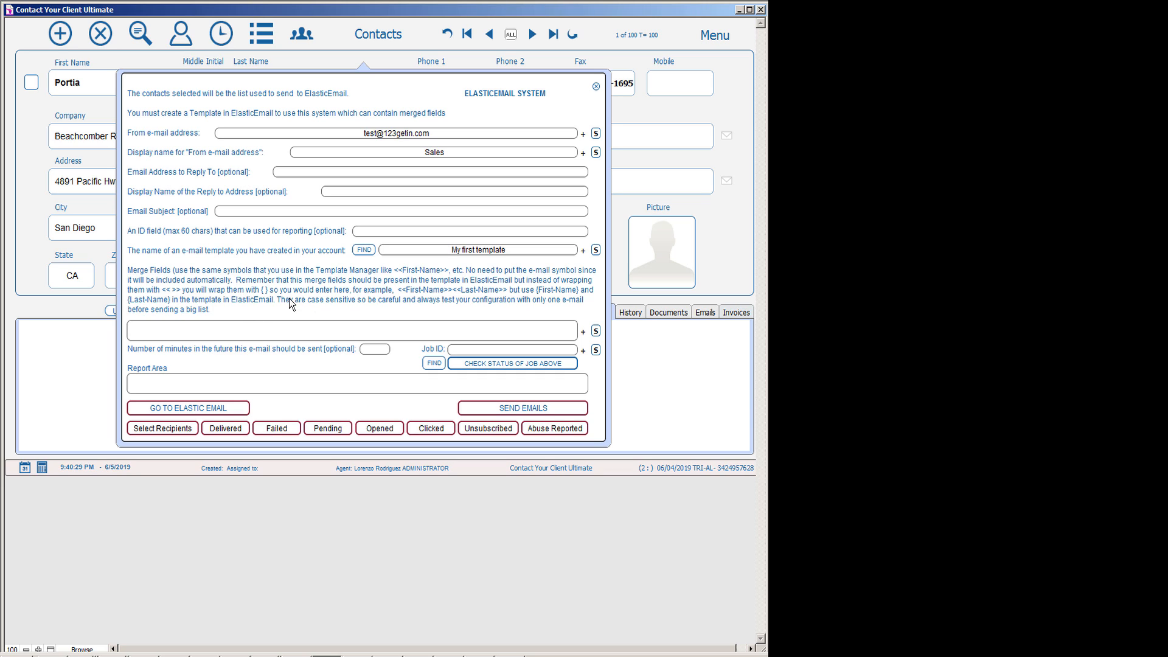
# Type <<First-Name>> in Merge Fields, save it as a snippet, and insert it back.
pyautogui.click(235, 327)
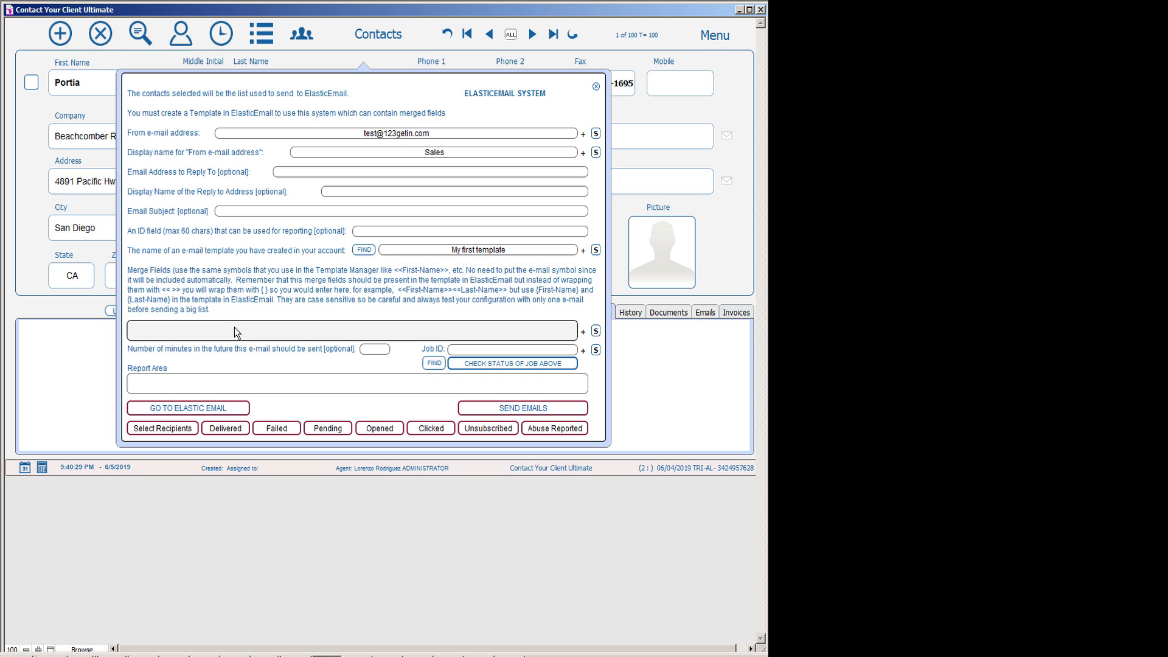
pyautogui.write('<<First-Name>>')
pyautogui.click(584, 333)
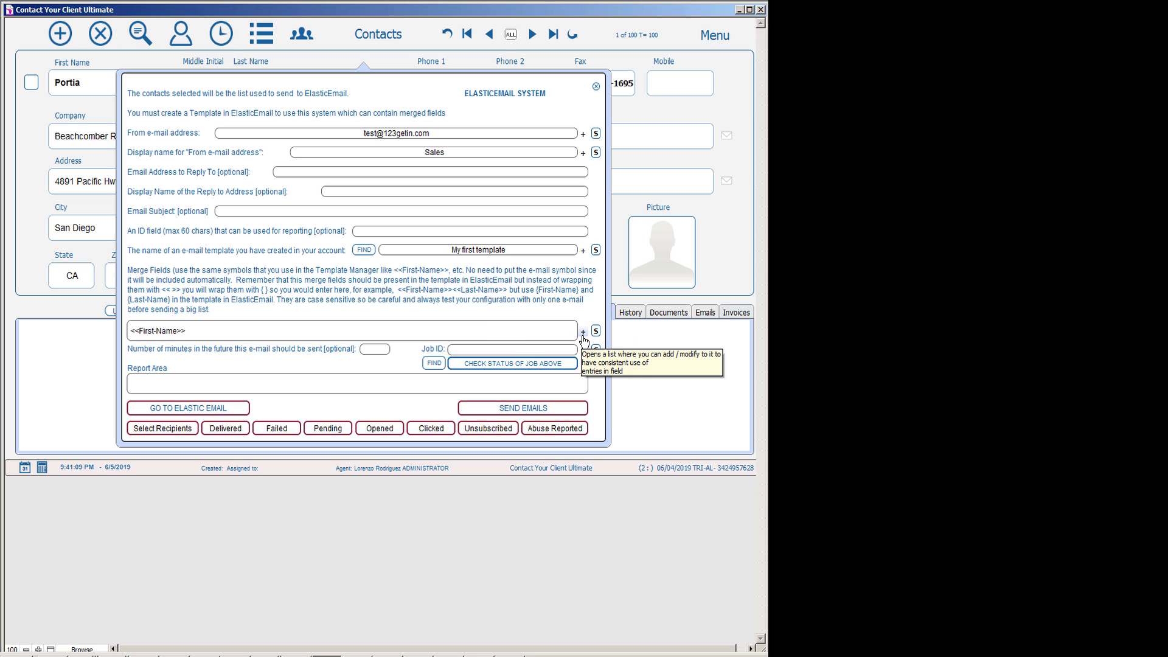
pyautogui.click(596, 333)
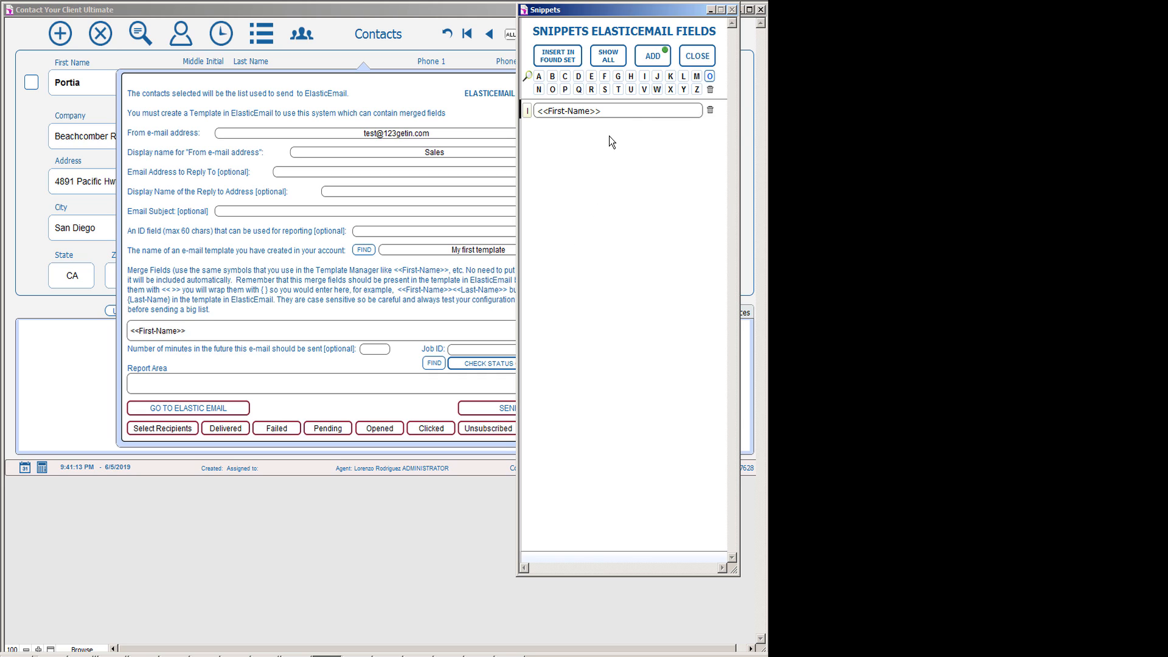
pyautogui.click(528, 114)
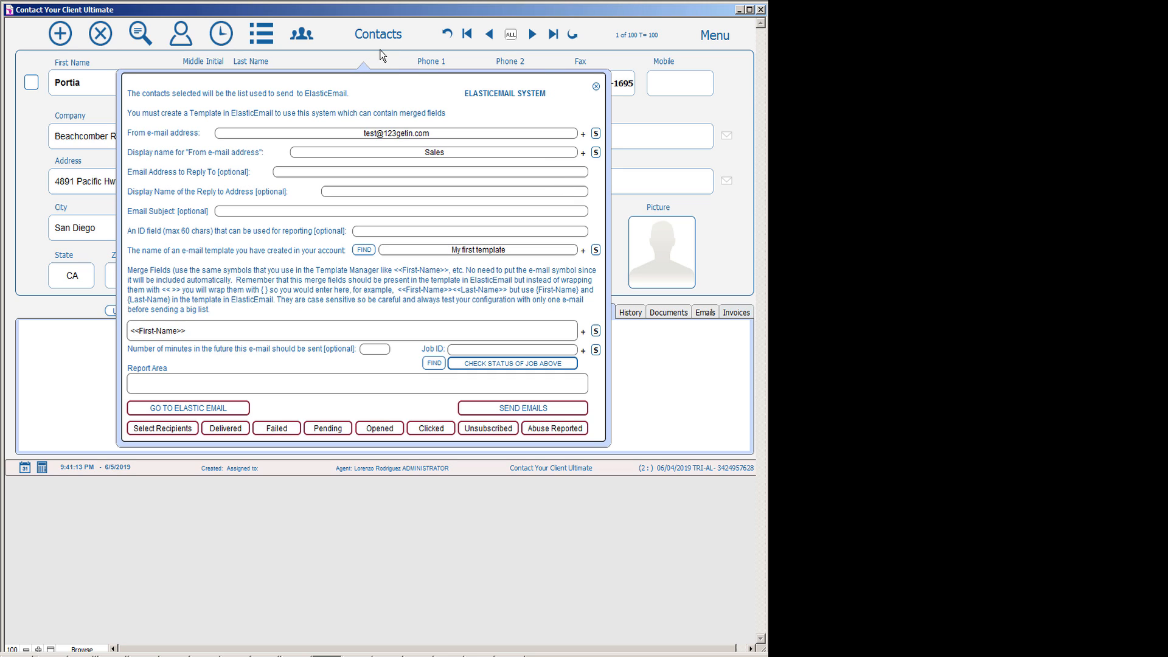
# Close the ElasticEmail System dialog and switch to the Groups view.
pyautogui.click(596, 87)
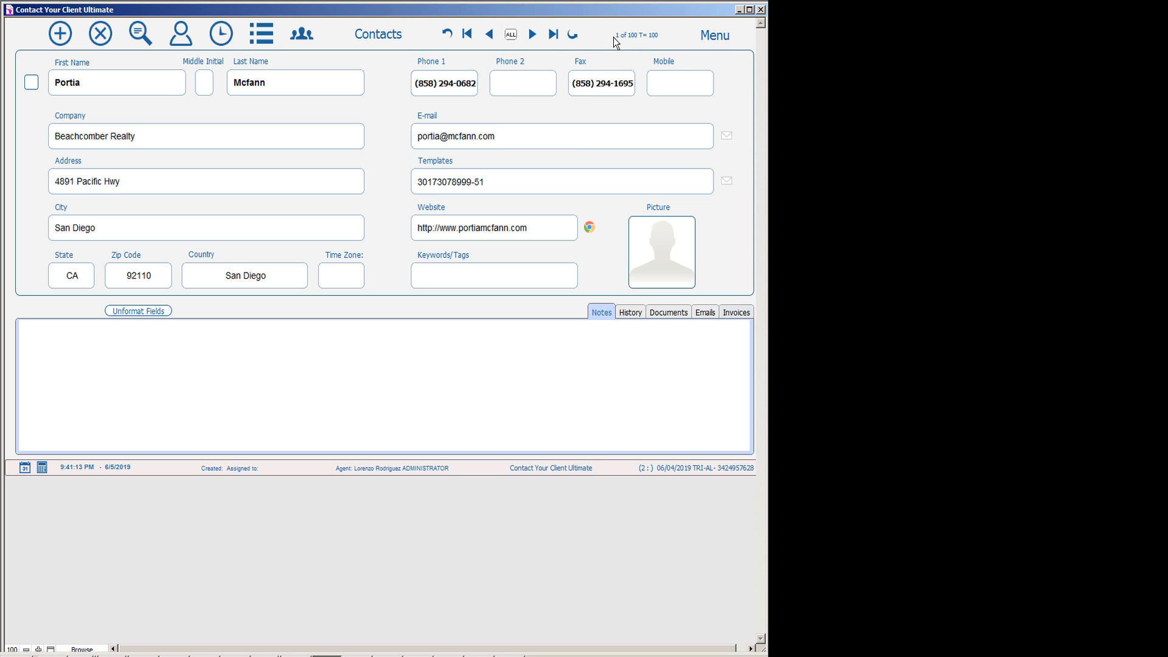
pyautogui.moveTo(652, 41)
pyautogui.click(292, 45)
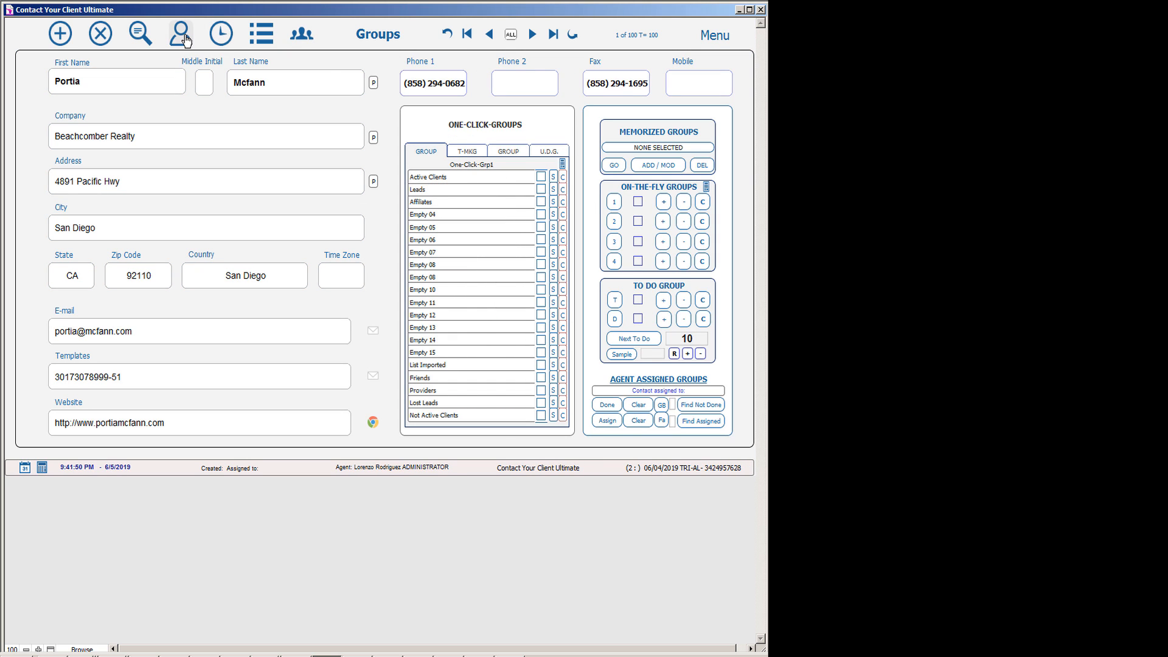
# Quick Find contacts matching 'a' and show the 36 results as a list.
pyautogui.click(148, 39)
pyautogui.write('a')
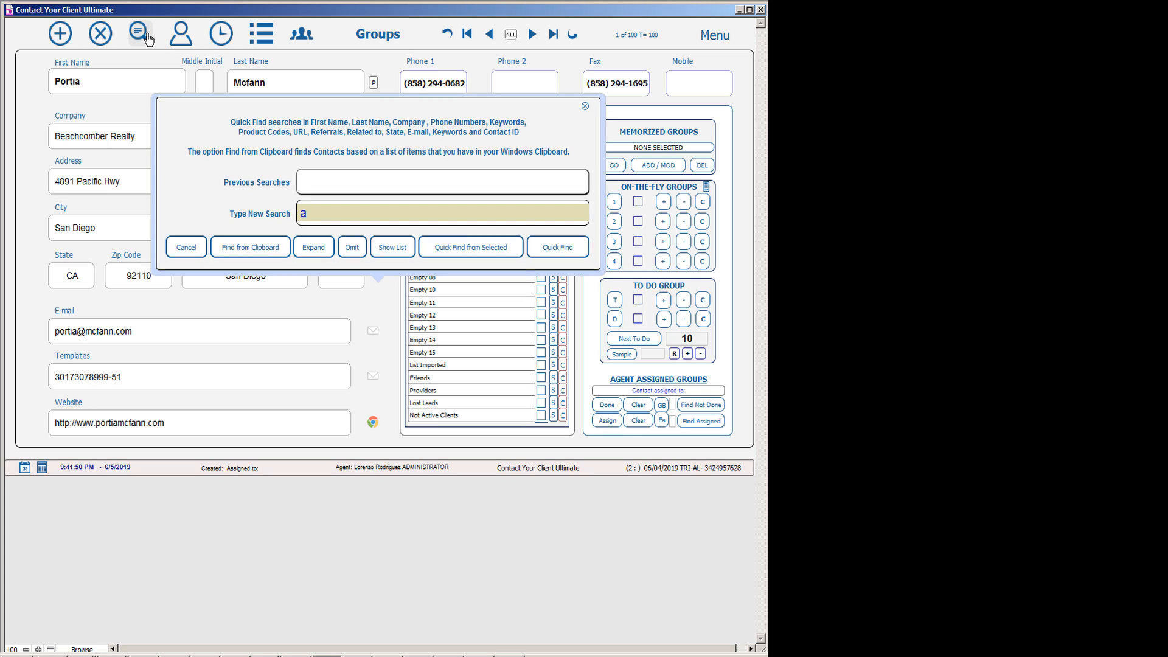
pyautogui.press('Tab')
pyautogui.press('Return')
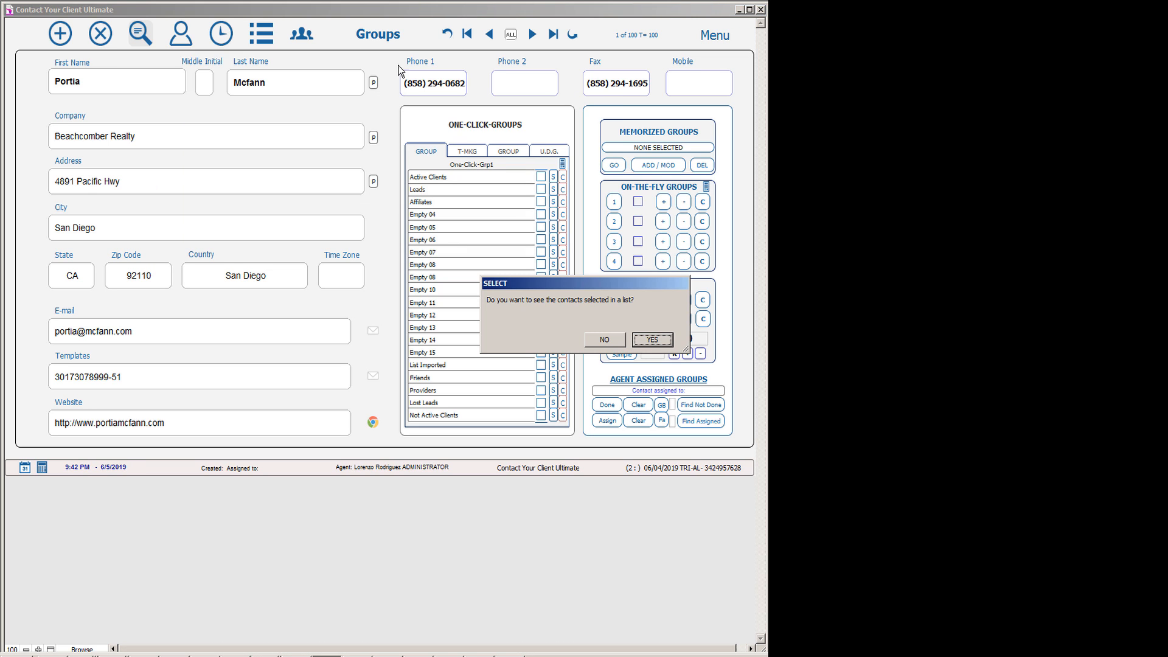
pyautogui.press('Return')
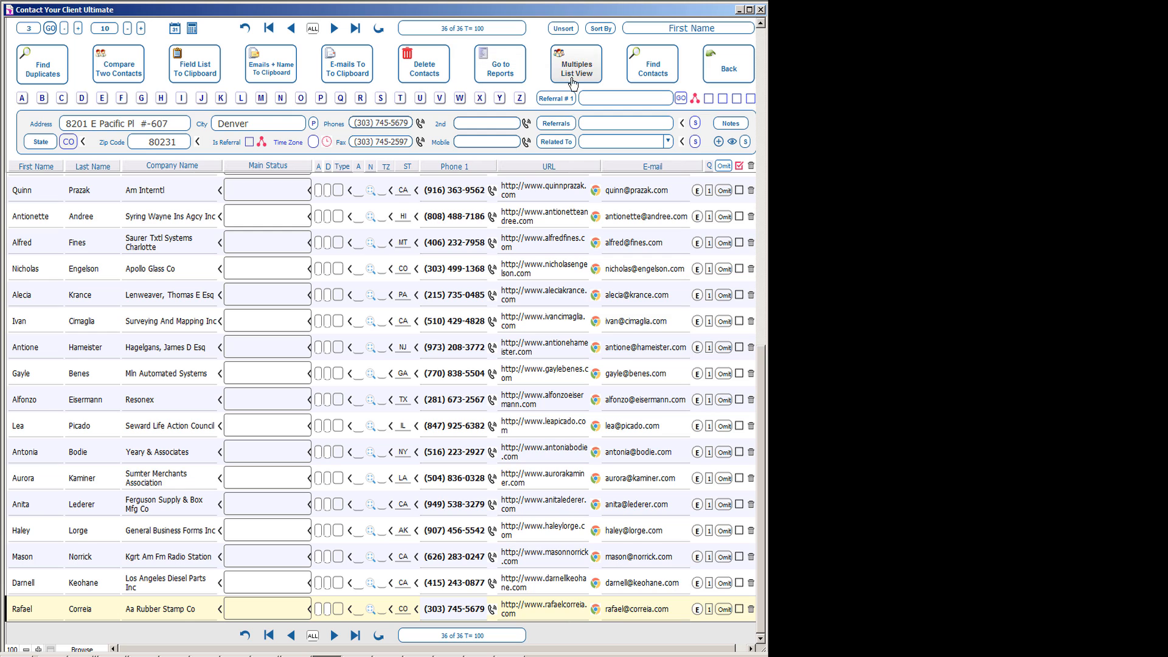
# Go back to the contacts layout and reopen Go to the ElasticEmail System from E-mail System.
pyautogui.click(734, 74)
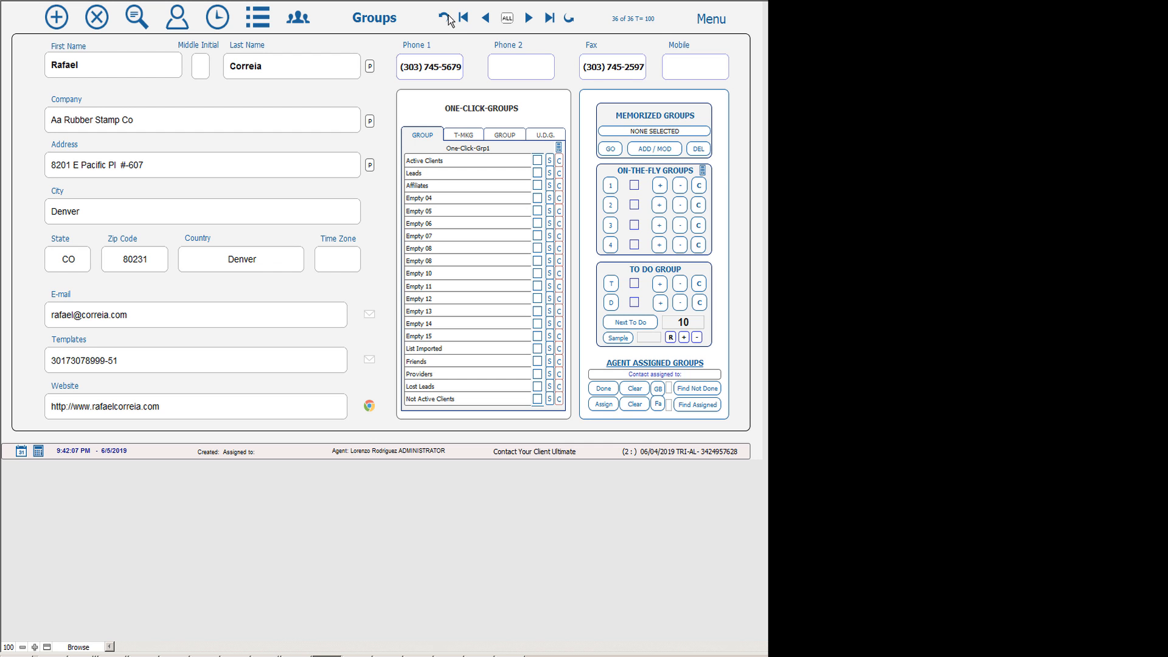
pyautogui.click(712, 18)
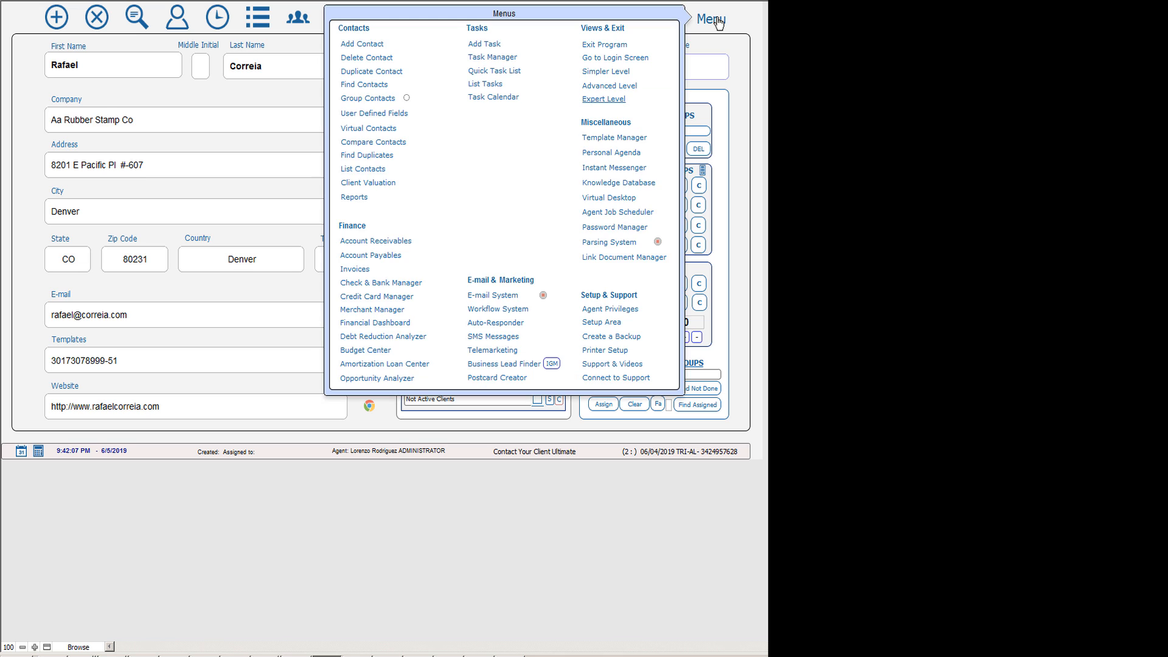
pyautogui.click(493, 295)
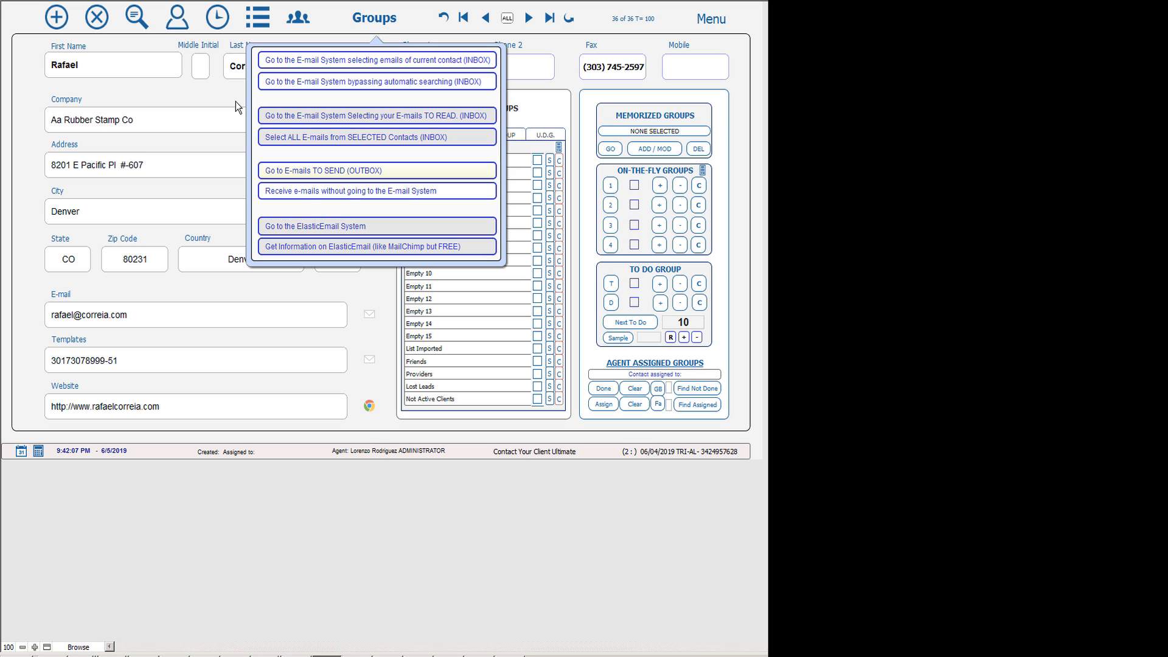
pyautogui.click(176, 26)
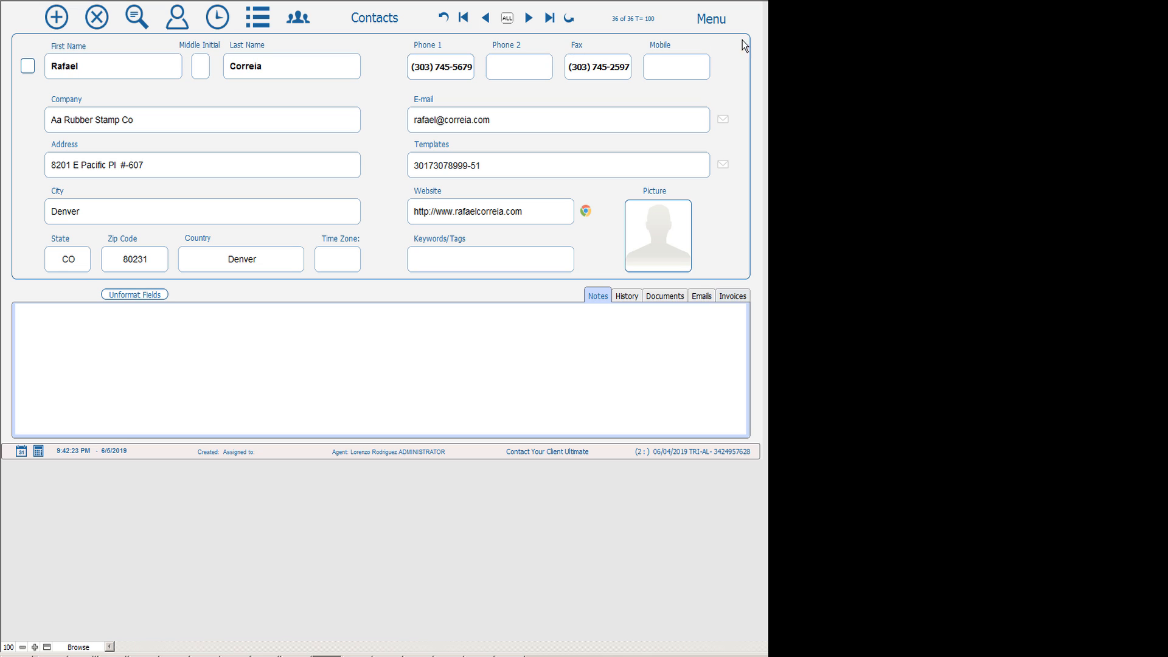
pyautogui.click(715, 20)
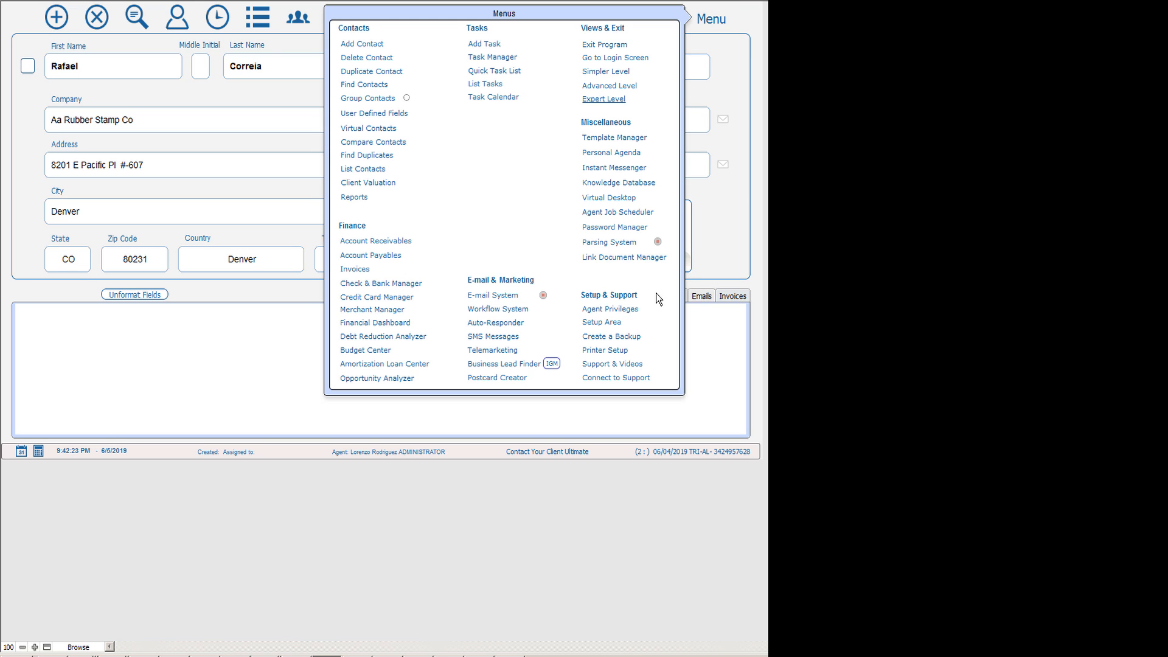
pyautogui.click(496, 295)
pyautogui.click(355, 223)
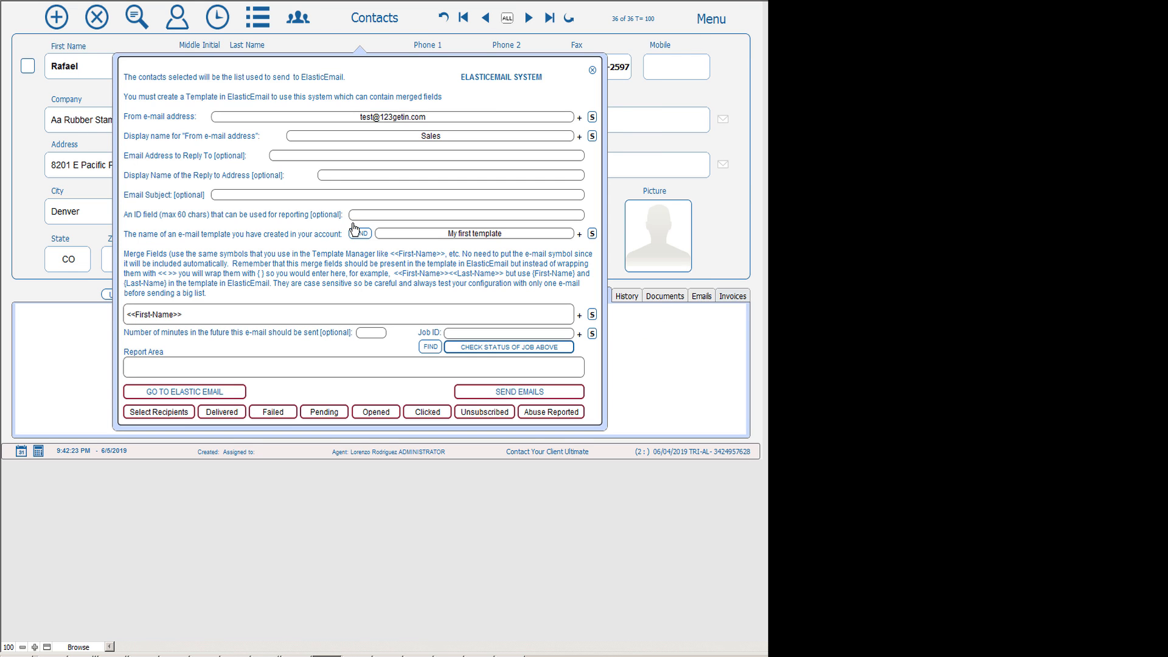